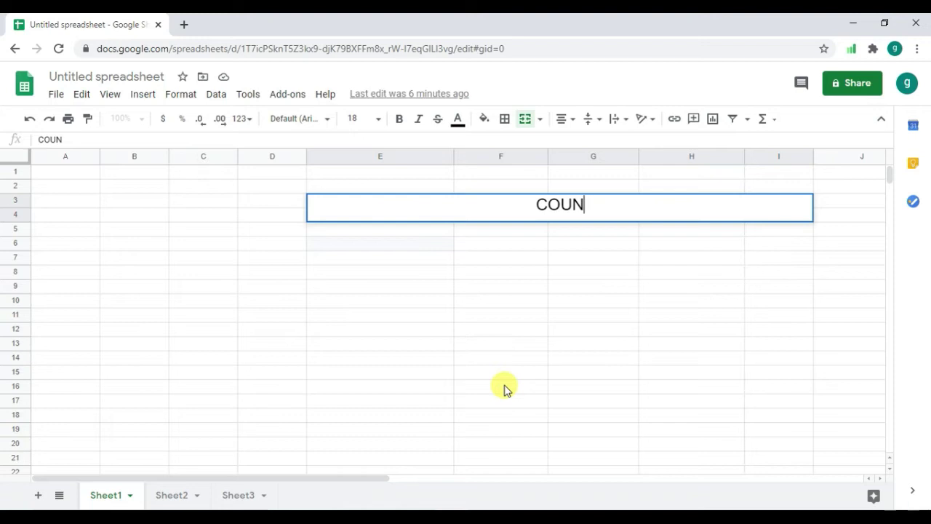
# Complete the sheet title in the merged cell E3:I4 so it reads COUNTBLANK FORMULA
pyautogui.write('T')
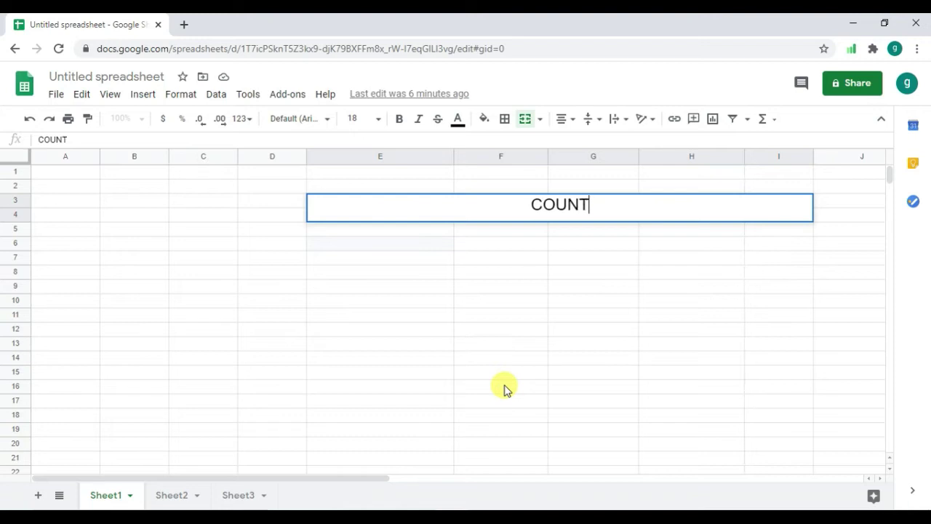
pyautogui.write('B')
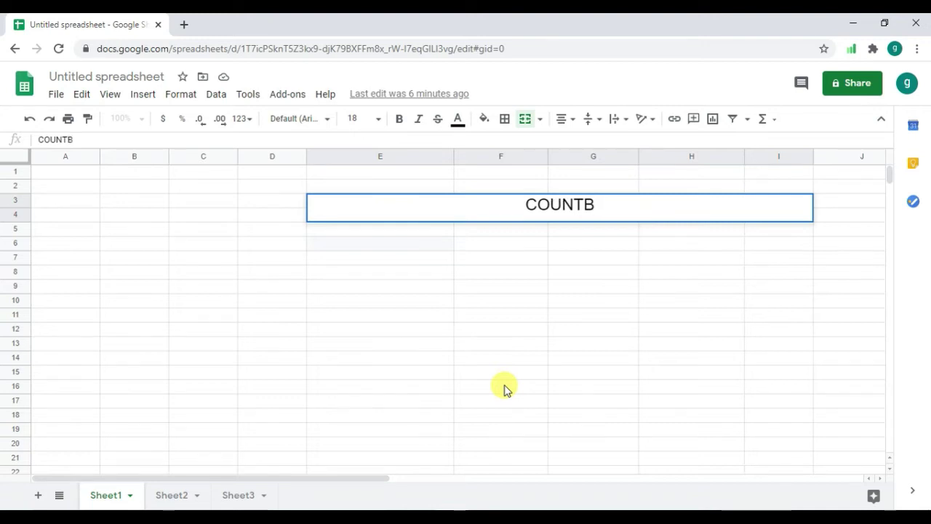
pyautogui.write('L')
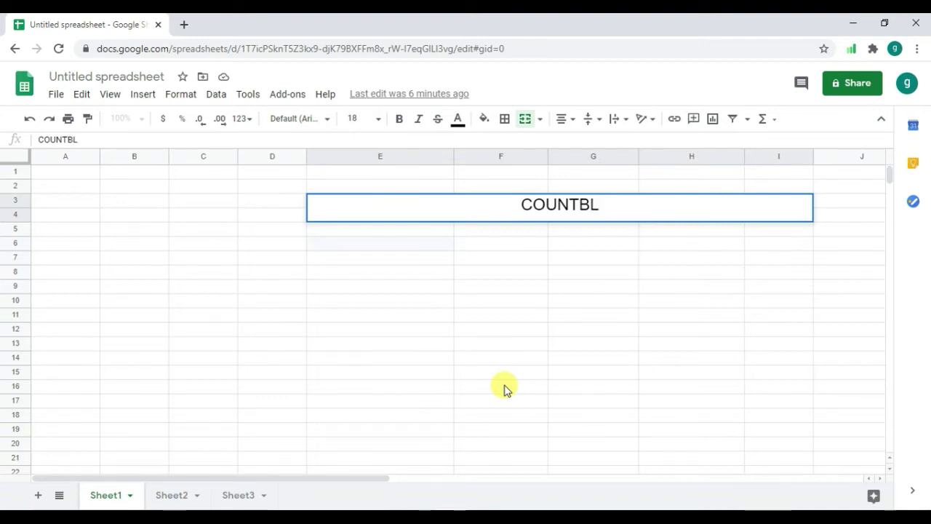
pyautogui.write('ANK')
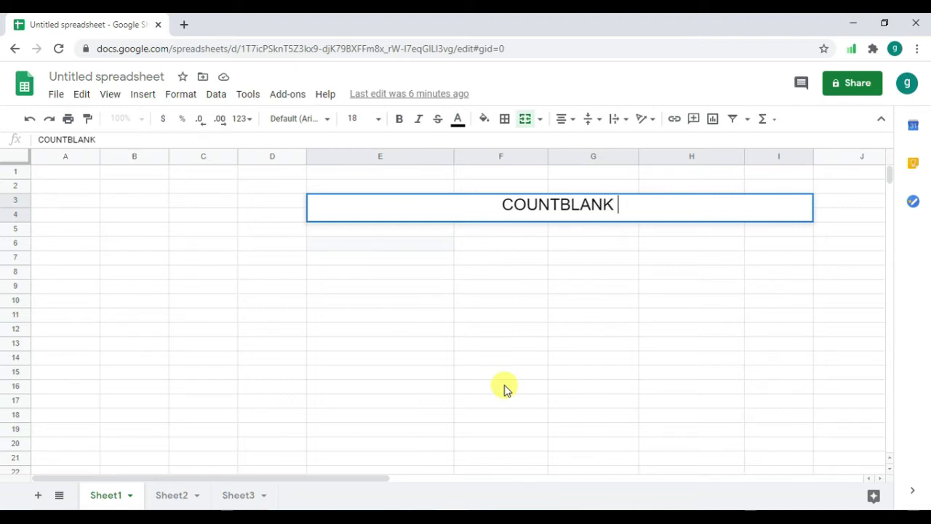
pyautogui.write(' FO')
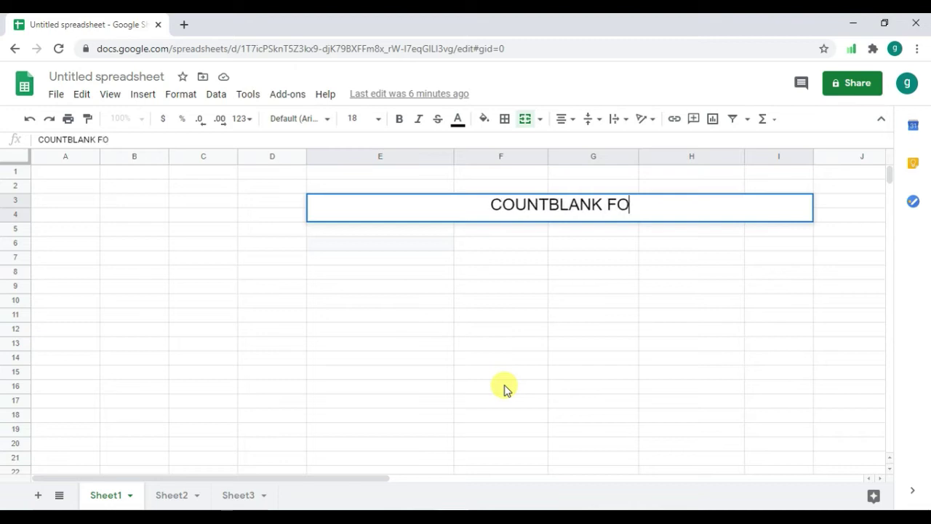
pyautogui.write('RMU')
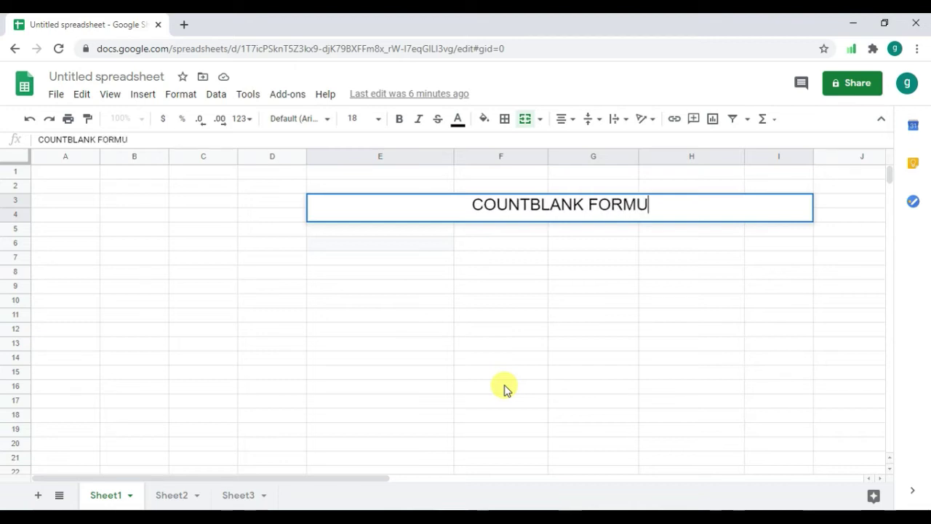
pyautogui.write('LA')
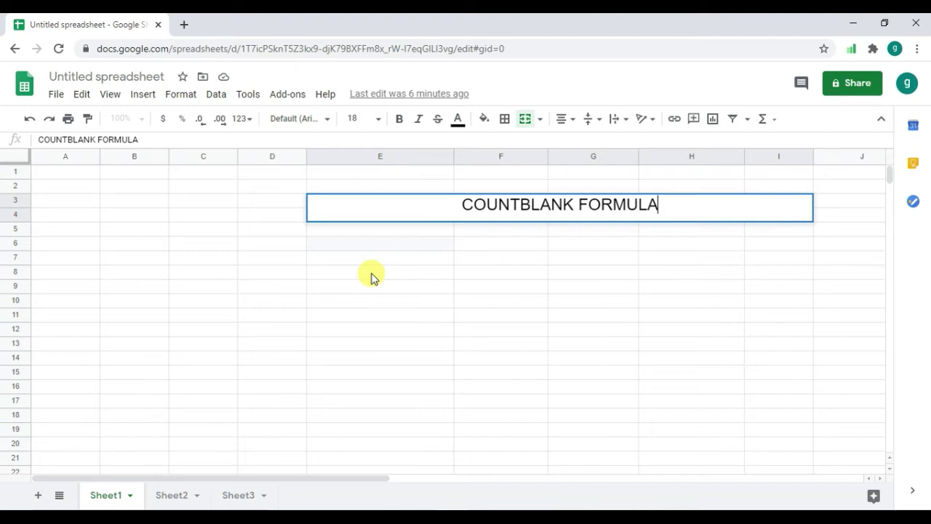
# Enter the column headers NUMBER 1, NUMBER 2 and NUMBER 3 in cells E8, F8 and G8
pyautogui.click(374, 271)
pyautogui.write('NUMBE')
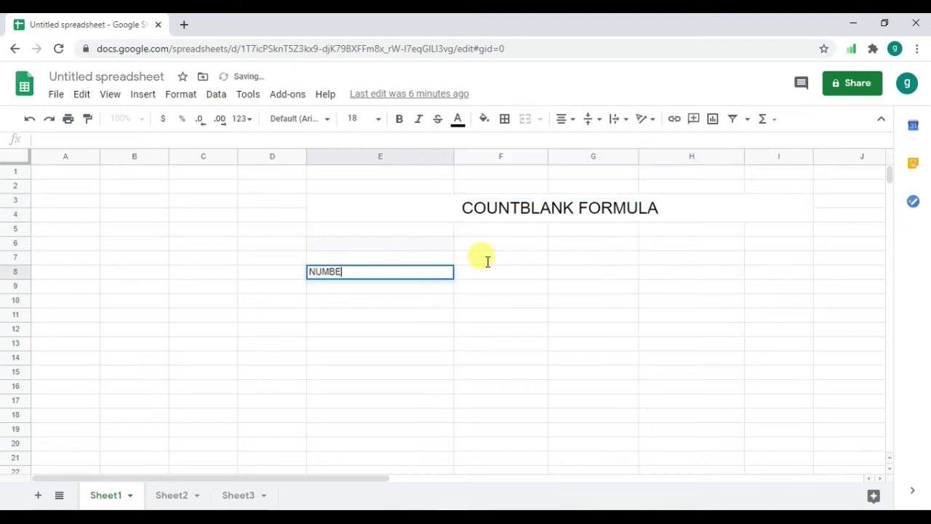
pyautogui.write('R')
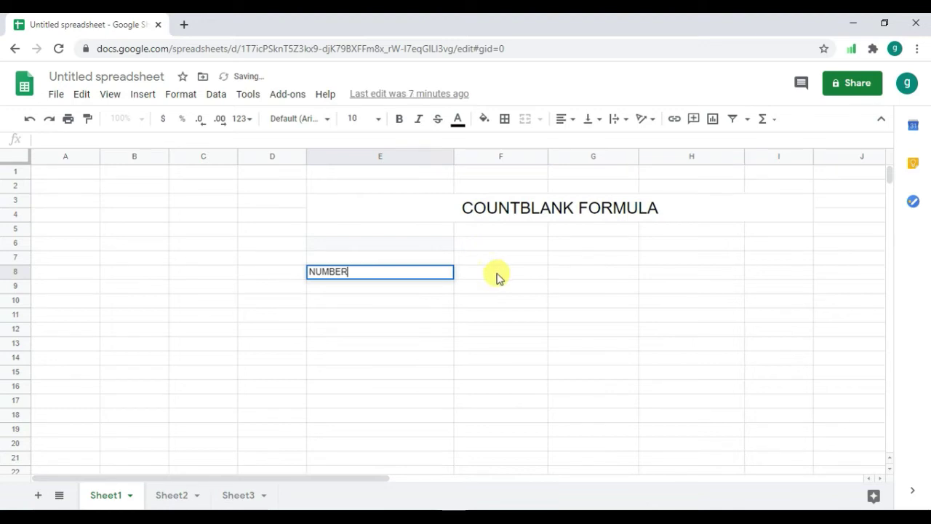
pyautogui.write(' 1')
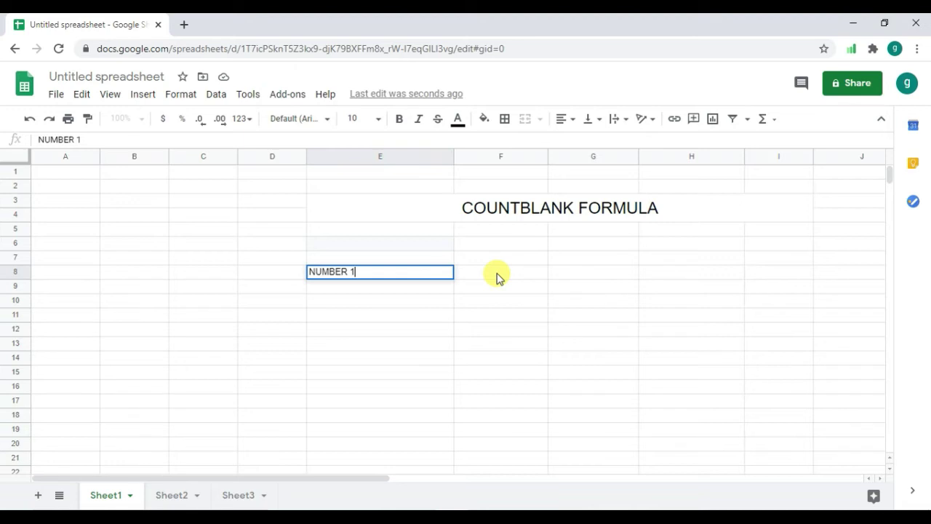
pyautogui.click(498, 273)
pyautogui.write('NUMBER')
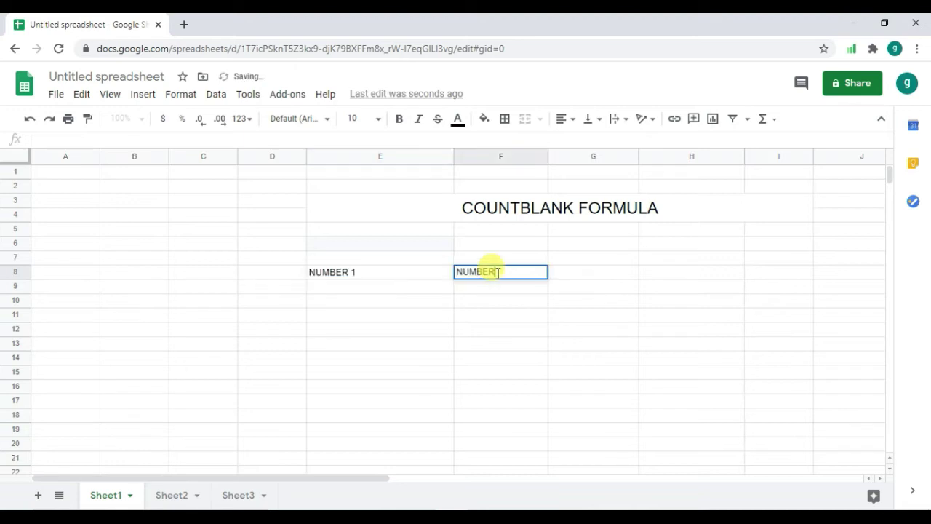
pyautogui.write(' 2')
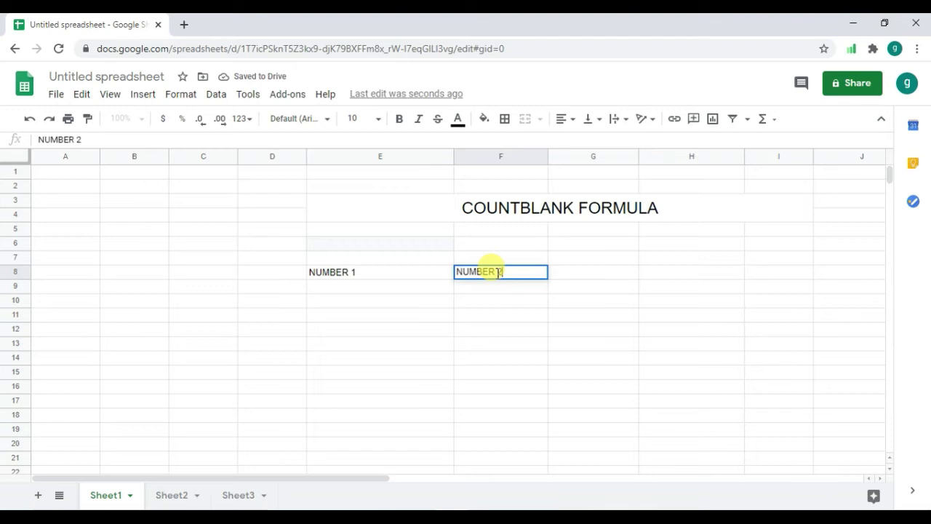
pyautogui.click(598, 270)
pyautogui.write('NUMBER 3')
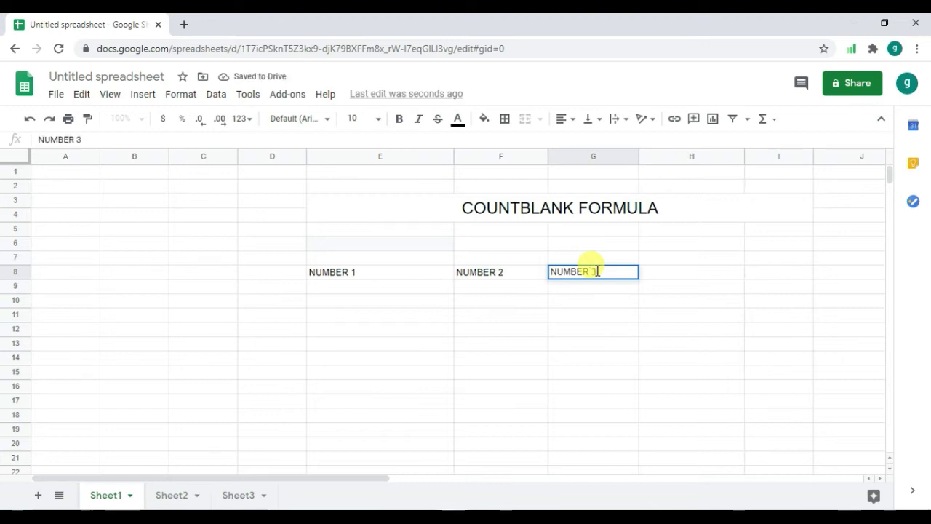
# Fill the NUMBER 1 column with 25, 36 and 41 in cells E10 to E12
pyautogui.click(346, 307)
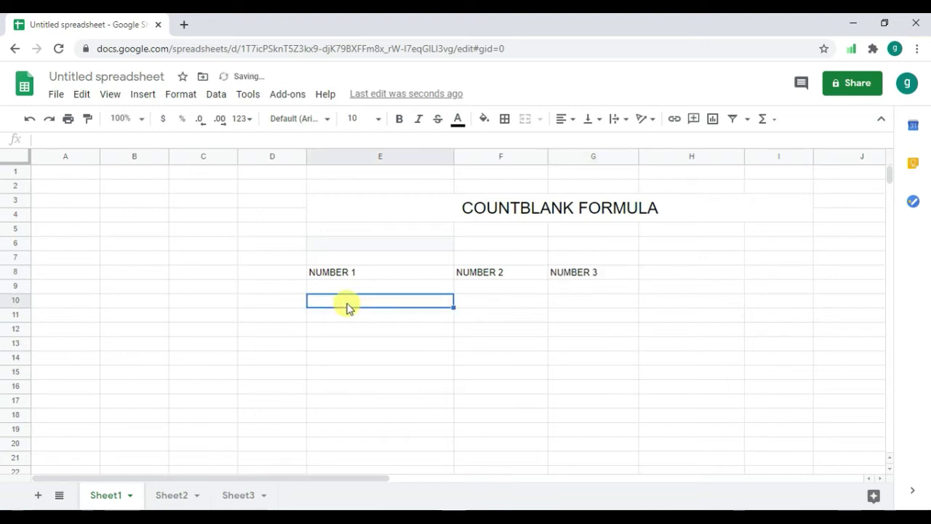
pyautogui.write('2')
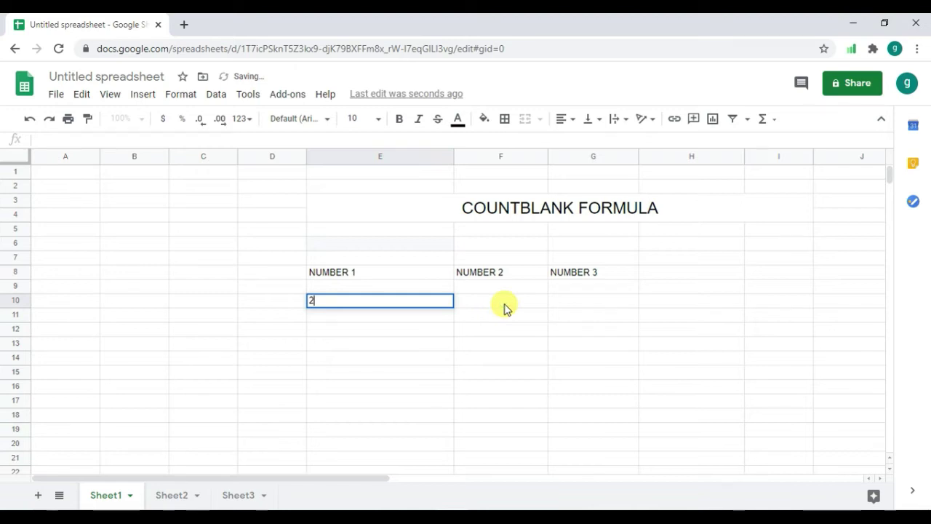
pyautogui.write('5')
pyautogui.press('Return')
pyautogui.write('36')
pyautogui.press('Return')
pyautogui.write('41')
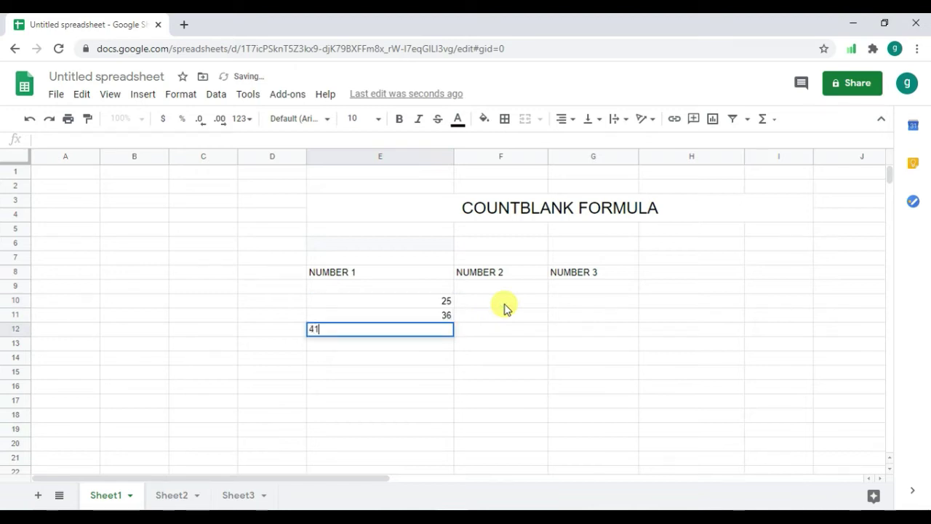
# Enter 21 in F10 and 62 in F12 under NUMBER 2, leaving F11 blank
pyautogui.click(503, 303)
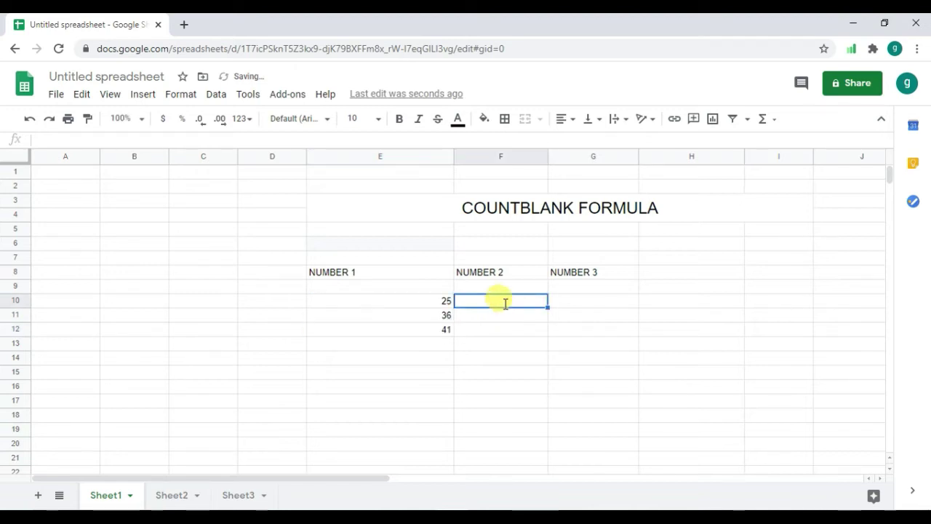
pyautogui.write('2')
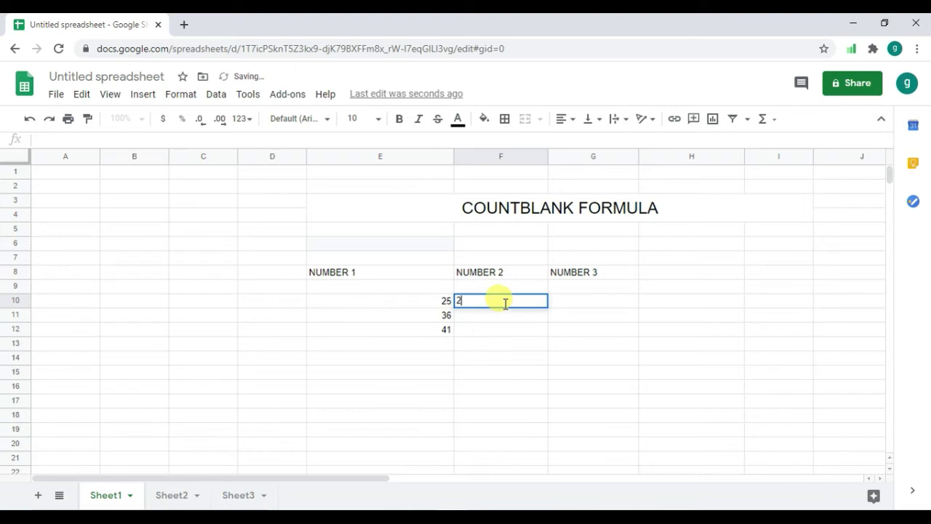
pyautogui.write('1')
pyautogui.press('Return')
pyautogui.write('15')
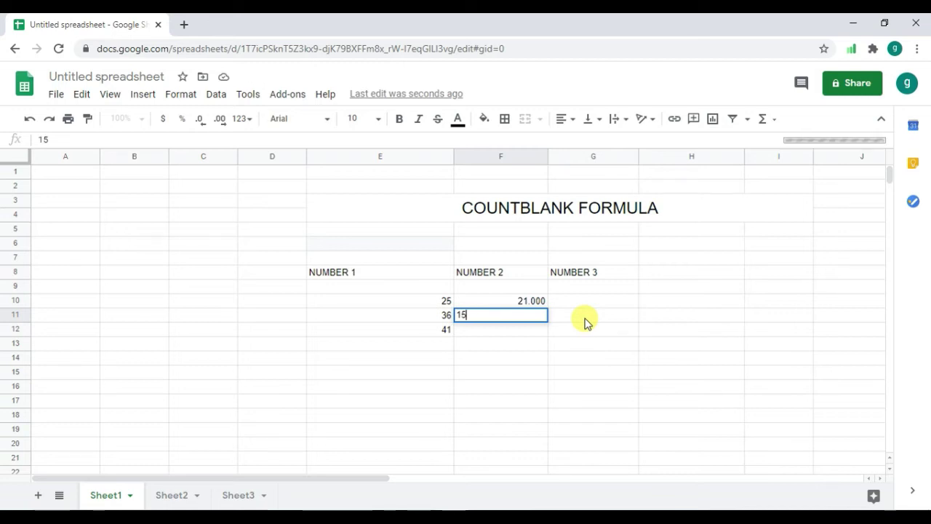
pyautogui.press('BackSpace')
pyautogui.press('BackSpace')
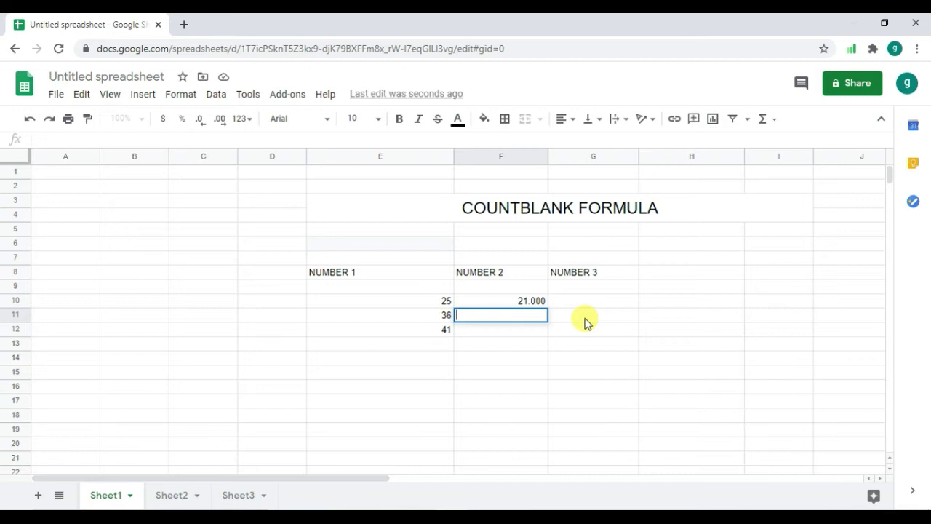
pyautogui.press('Return')
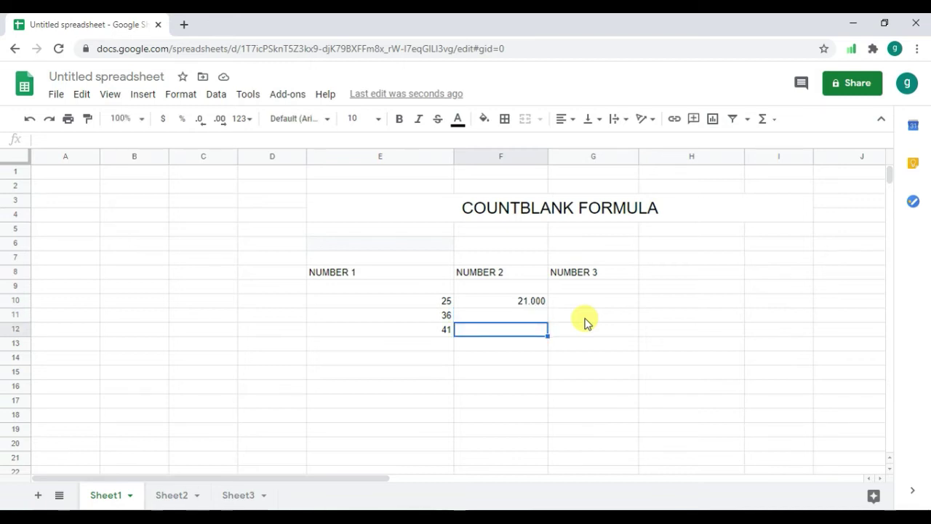
pyautogui.write('62')
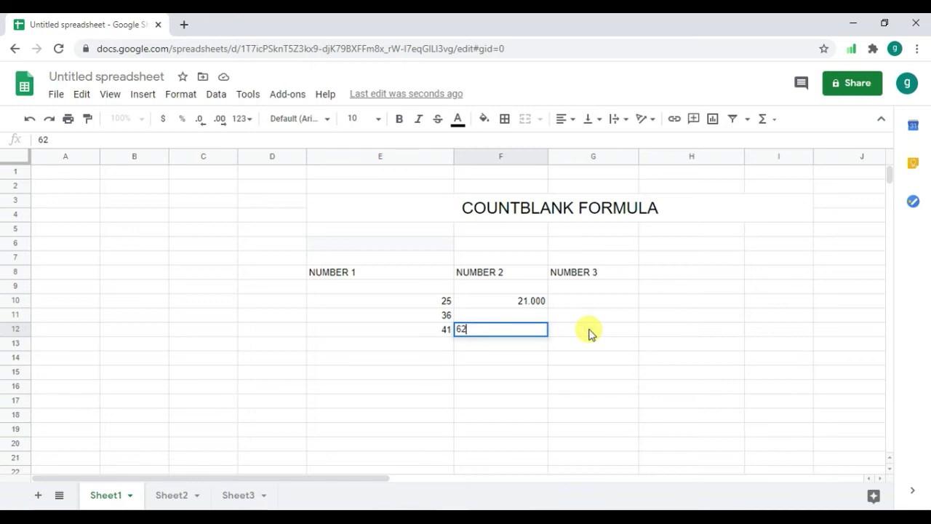
# Enter 52 in cell G12 under NUMBER 3, leaving G10 and G11 blank
pyautogui.click(589, 332)
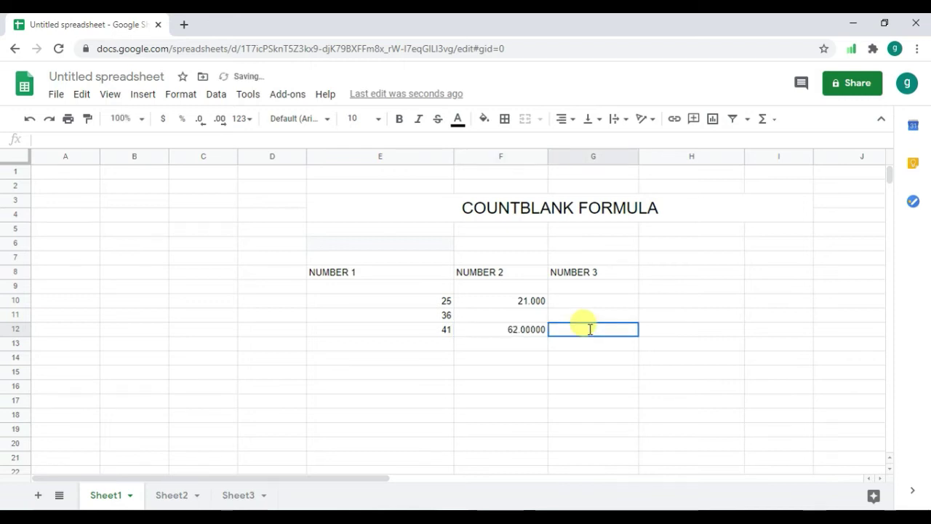
pyautogui.write('52')
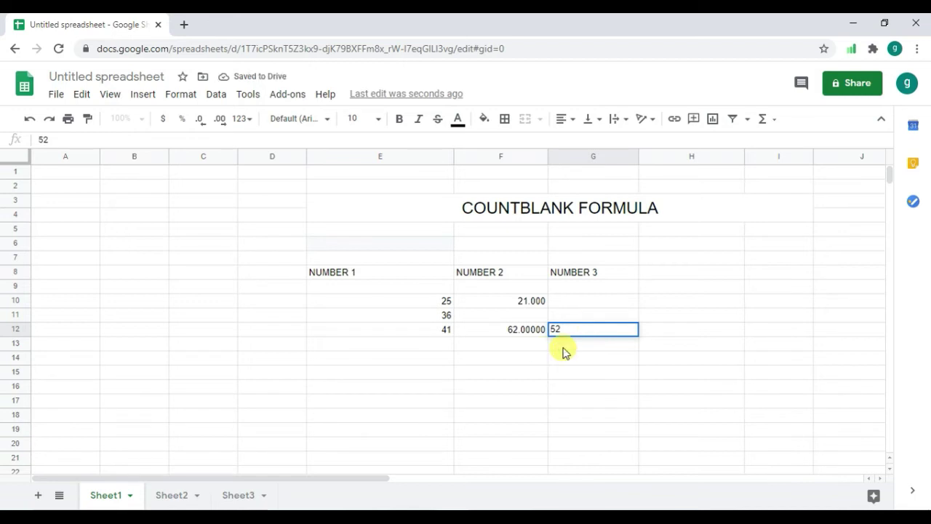
pyautogui.click(564, 347)
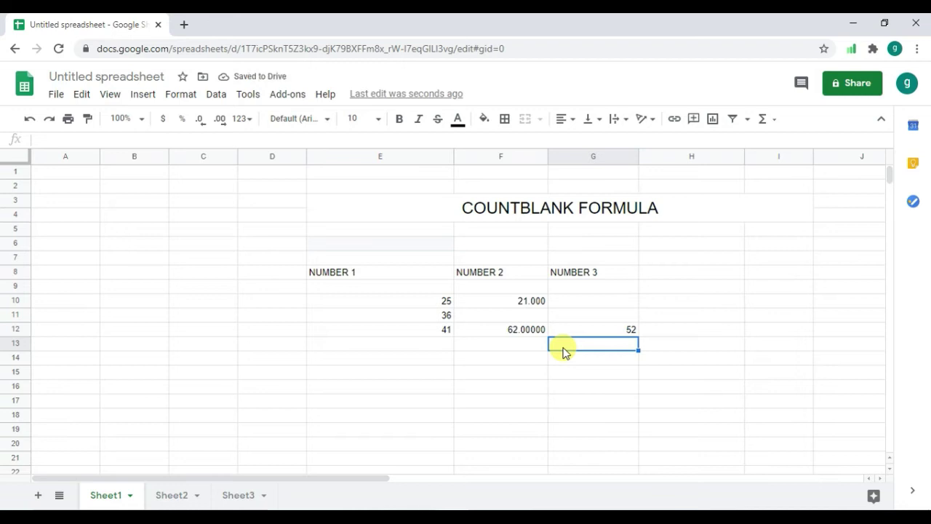
# Count the blank cells of the number table in H11 with the formula =COUNTBLANK(E10:G12)
pyautogui.click(686, 316)
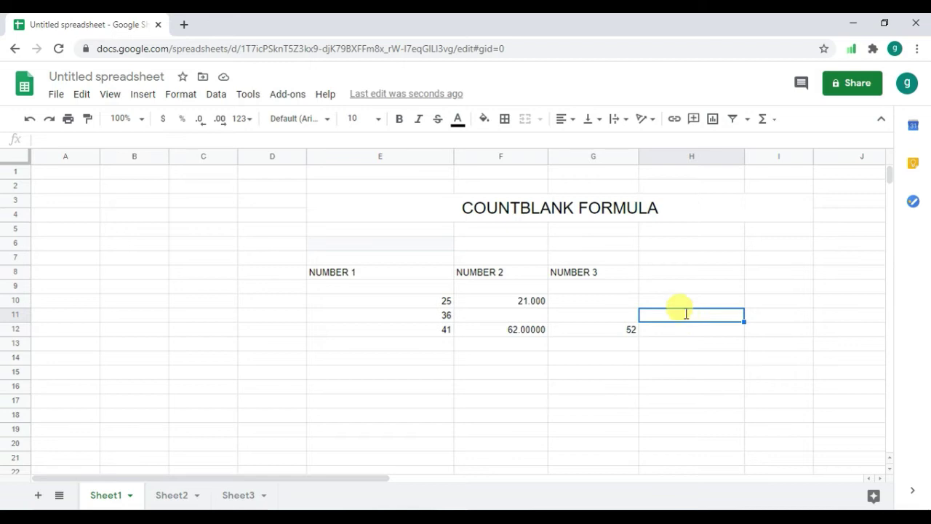
pyautogui.write('=')
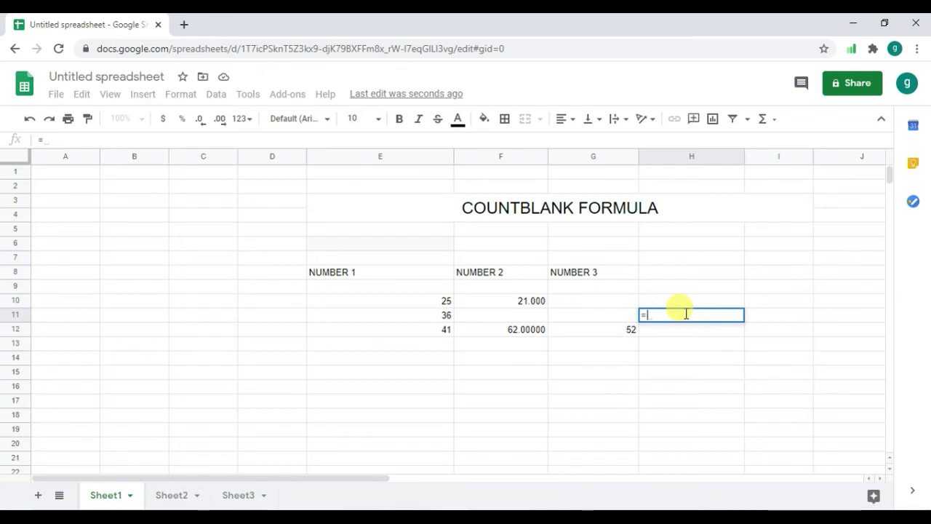
pyautogui.write('CO')
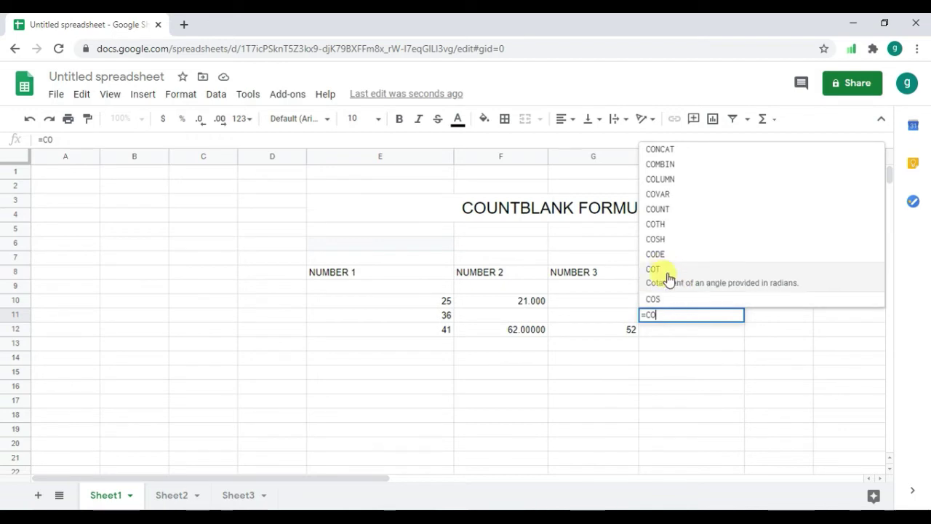
pyautogui.write('UNT')
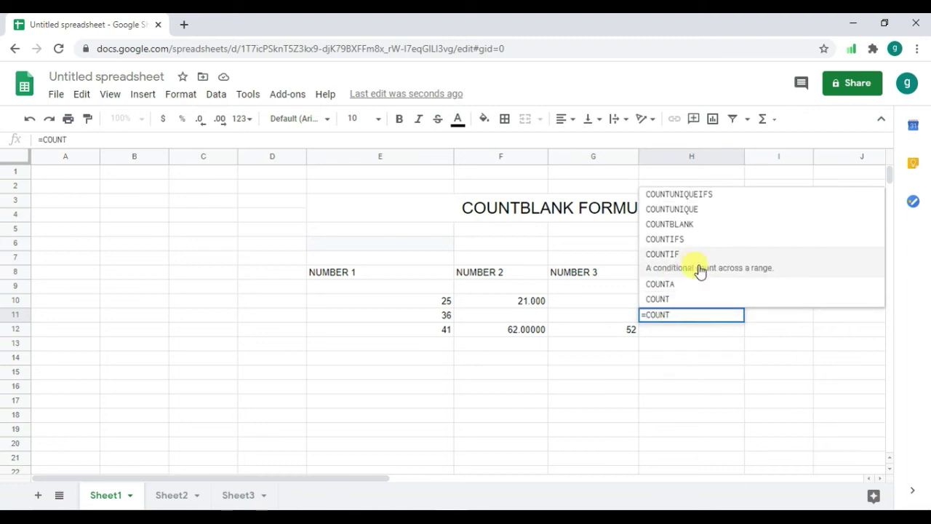
pyautogui.click(699, 227)
pyautogui.moveTo(410, 300); pyautogui.dragTo(609, 328)
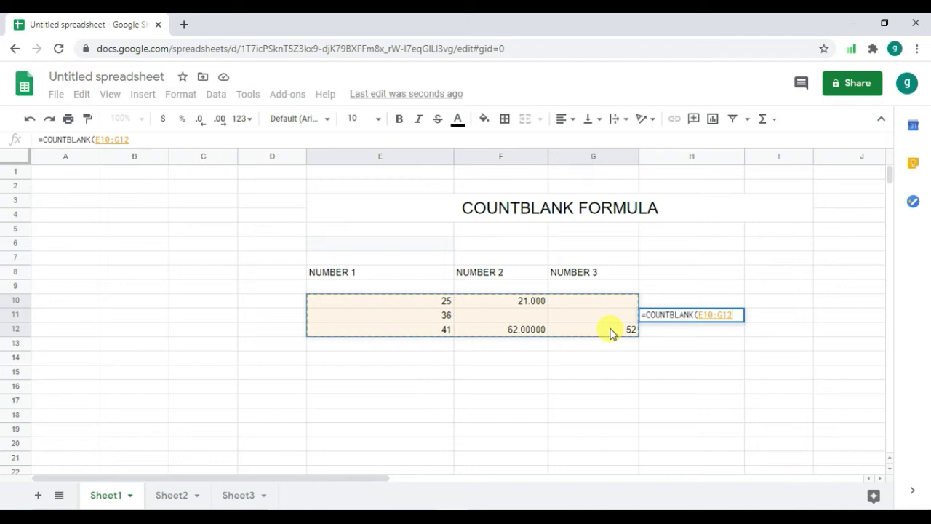
pyautogui.write(')')
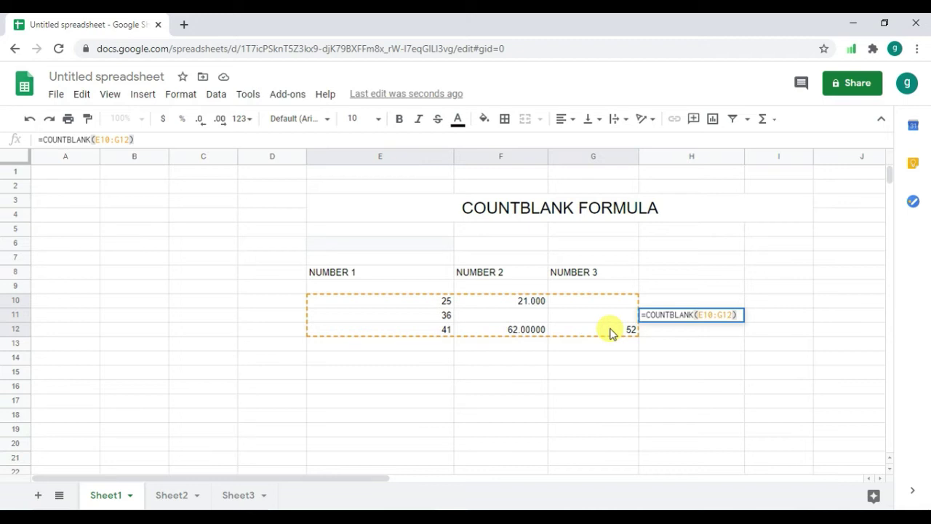
pyautogui.press('Return')
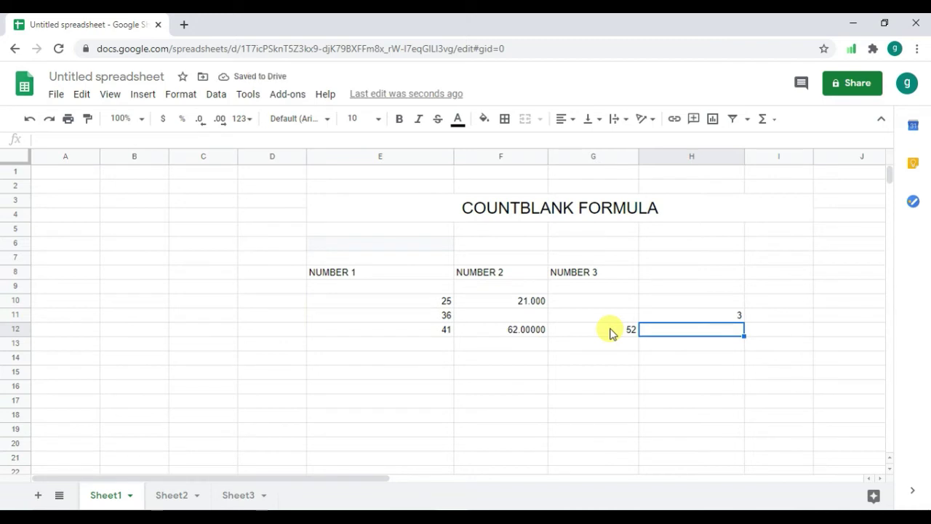
# Check the blank cells F11, G11 and G10 against the COUNTBLANK result in H11
pyautogui.click(509, 315)
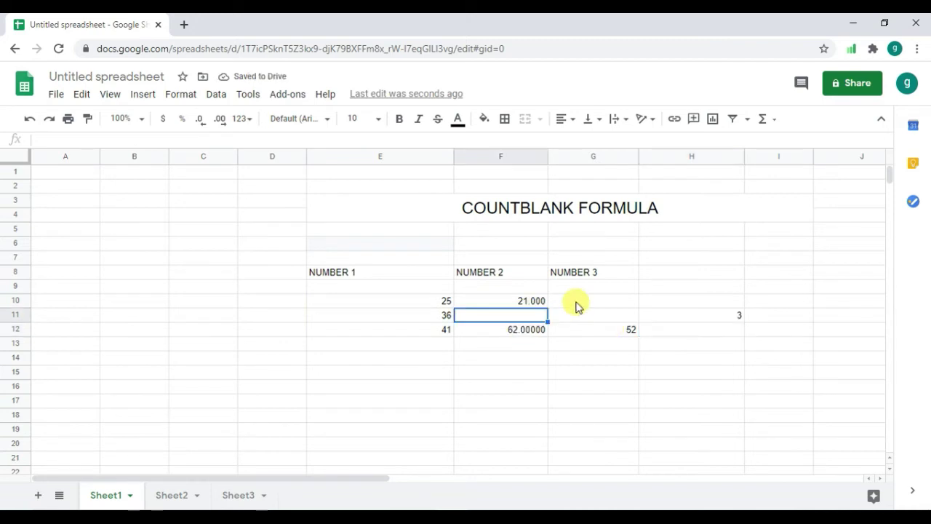
pyautogui.click(569, 317)
pyautogui.click(575, 297)
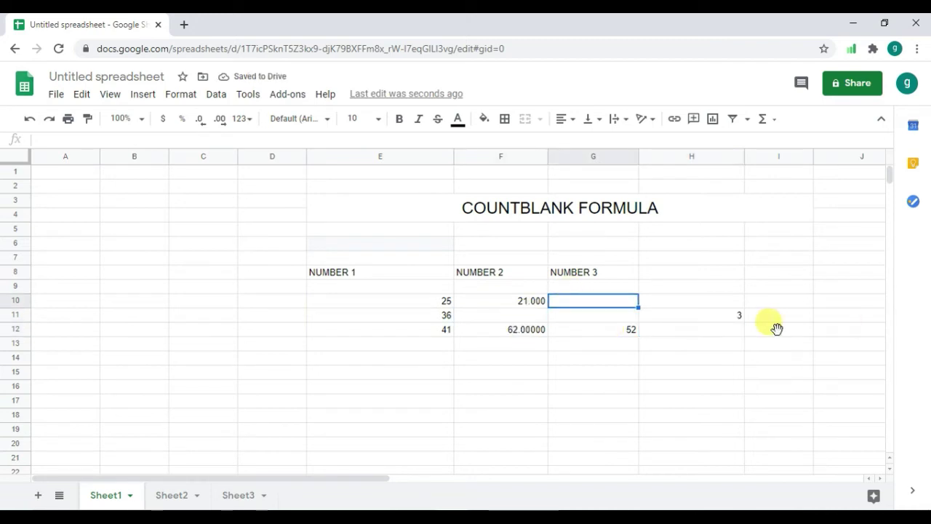
pyautogui.click(732, 321)
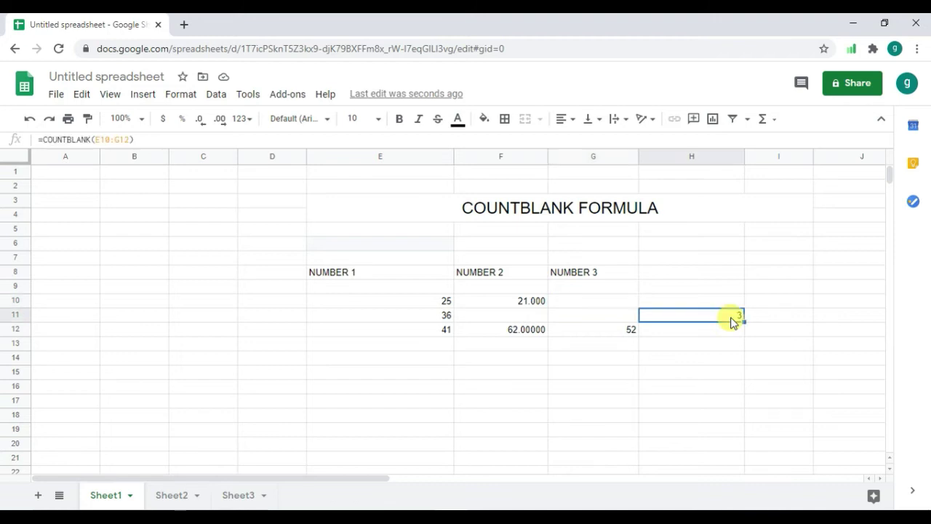
# Enter the title COUNTIF FORMULA in the merged cell E1:H2 of Sheet2
pyautogui.click(160, 499)
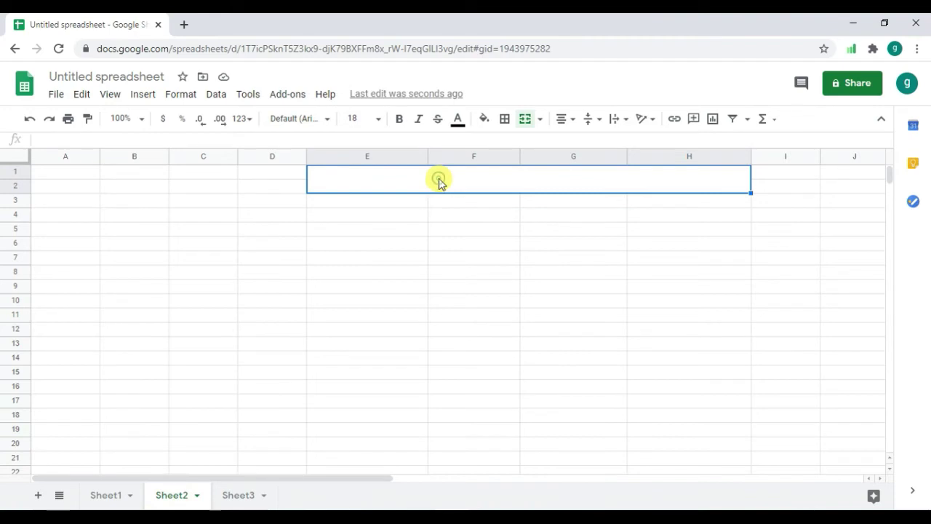
pyautogui.doubleClick(439, 179)
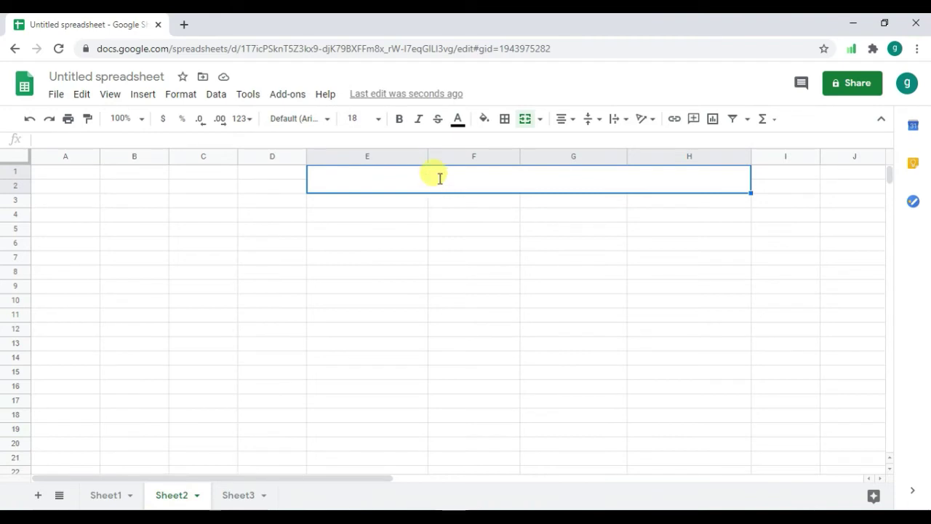
pyautogui.write('COUNT')
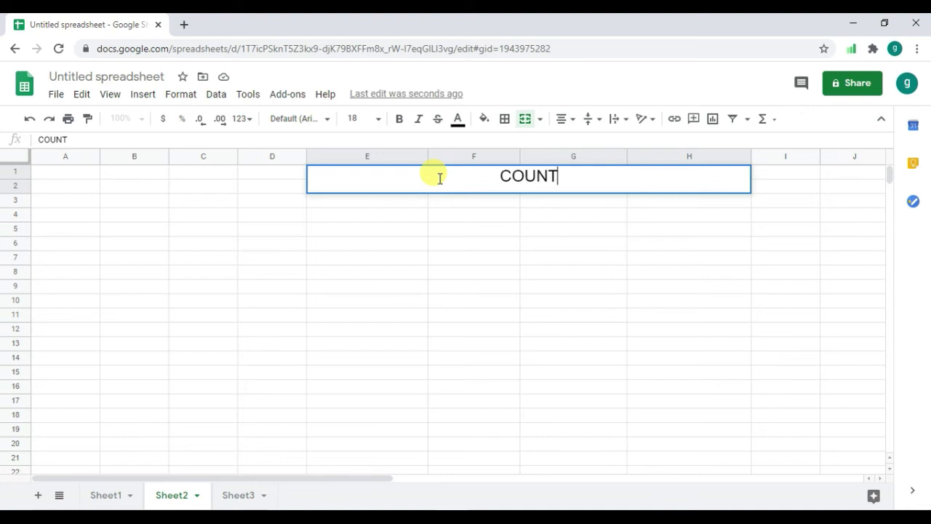
pyautogui.write('IF ')
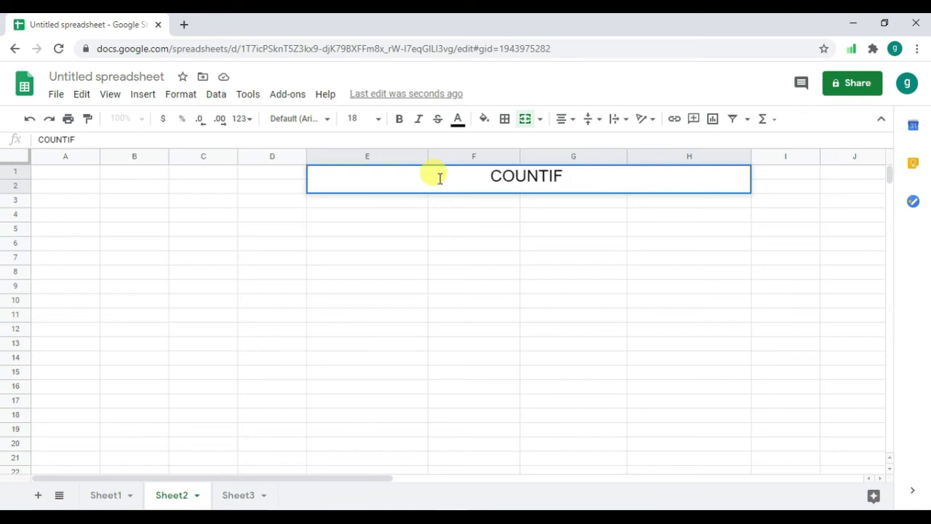
pyautogui.write('FORMULA')
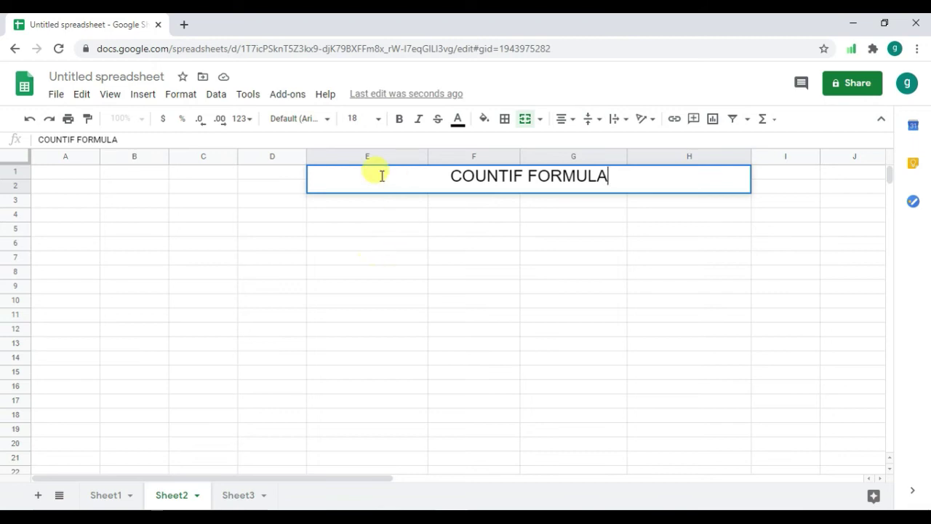
# Enter the heading NAME in E6 and list four different first names below it in E7:E10
pyautogui.click(356, 251)
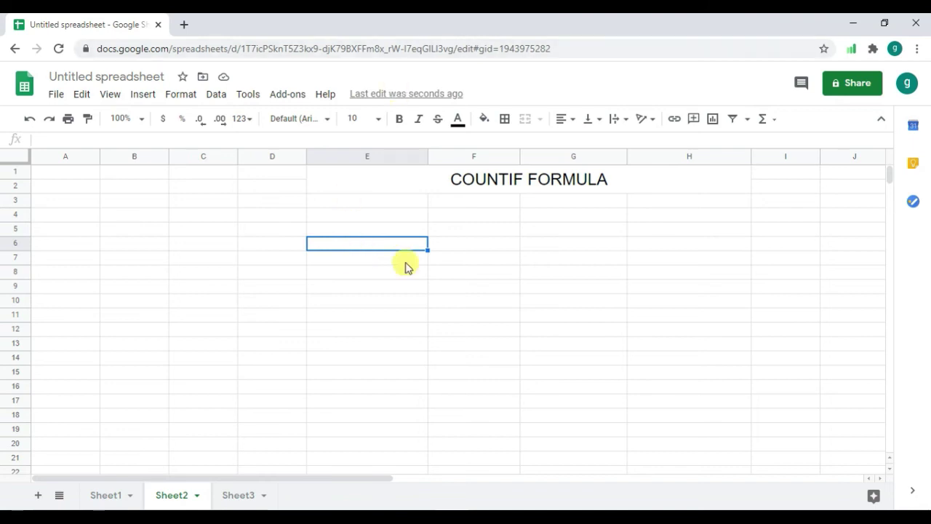
pyautogui.write('NAME')
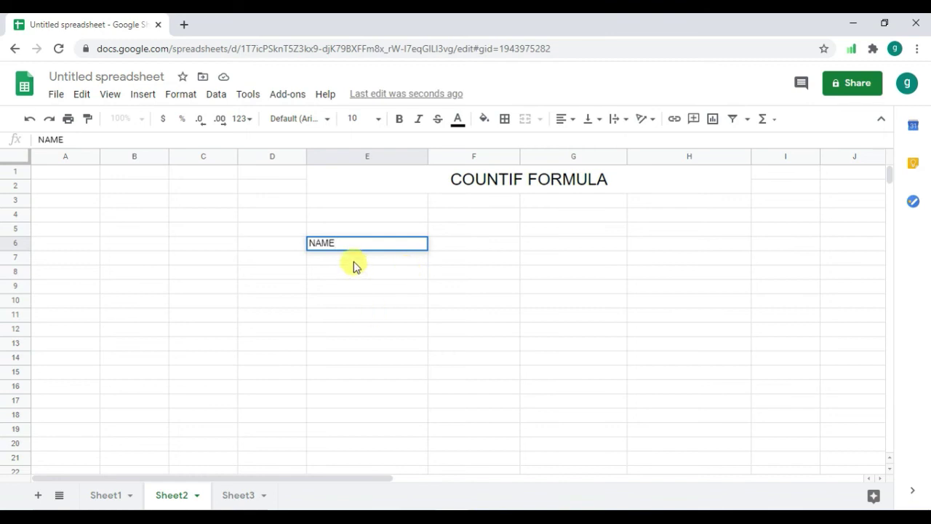
pyautogui.press('Return')
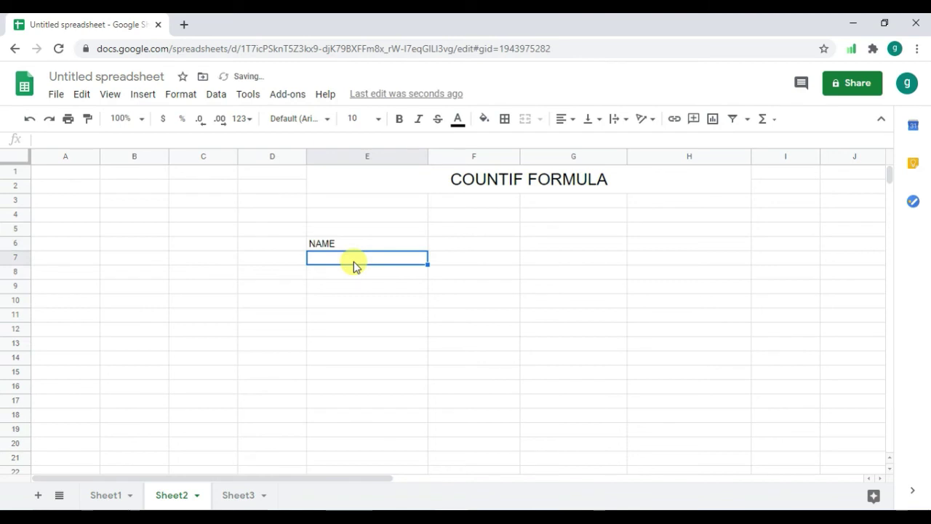
pyautogui.write('RAJ')
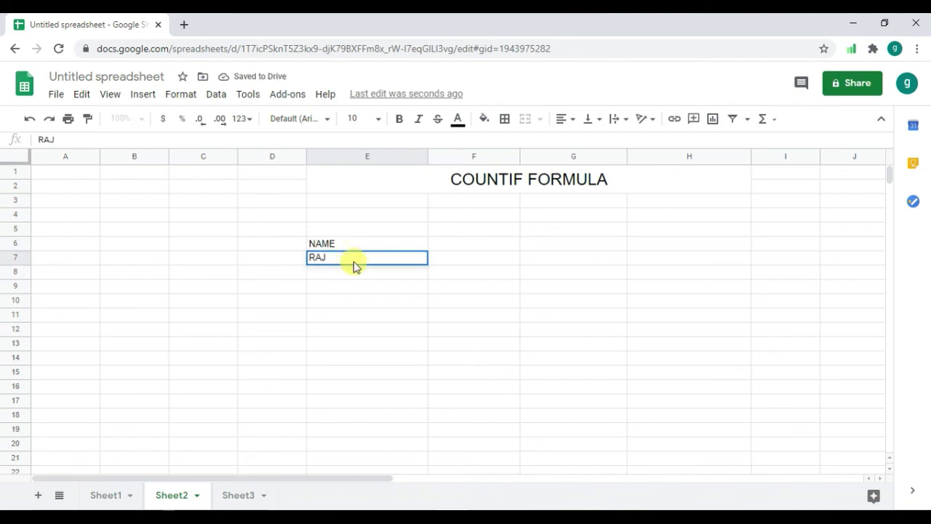
pyautogui.press('Return')
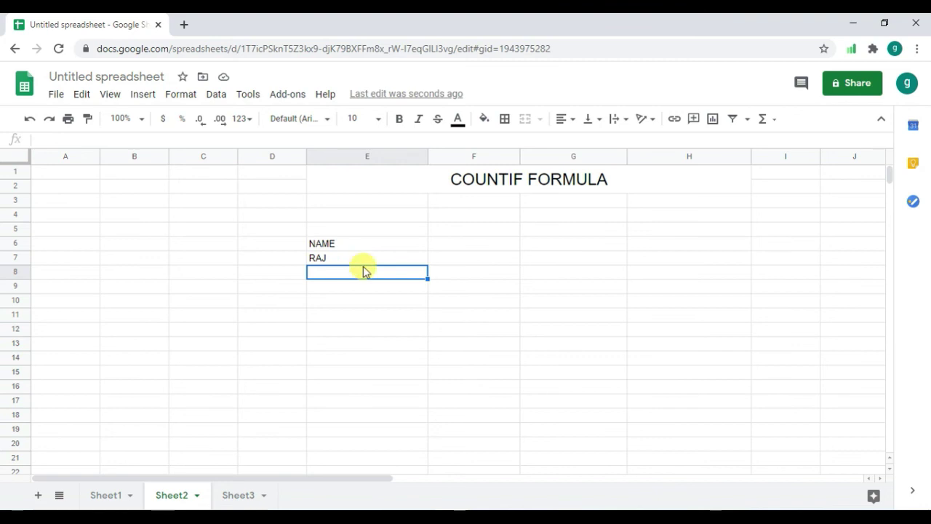
pyautogui.write('AMAR')
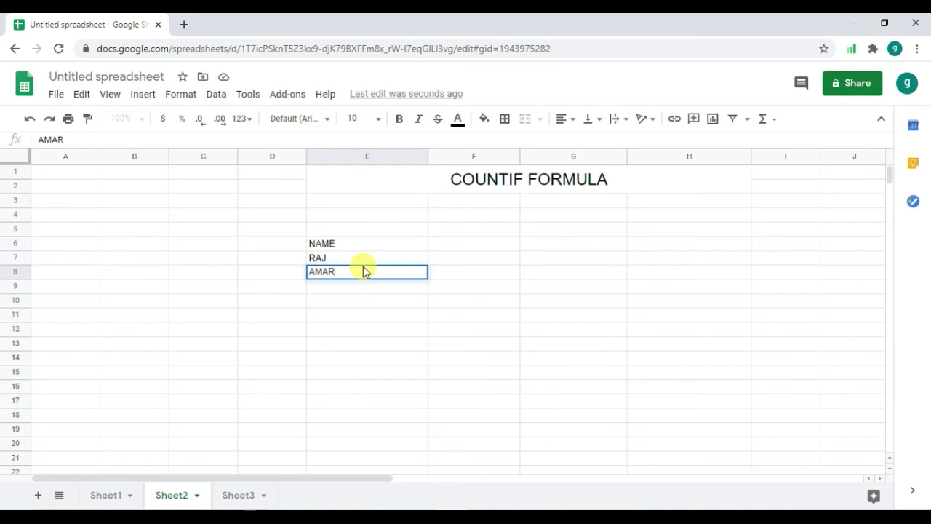
pyautogui.press('Return')
pyautogui.write('AJAY')
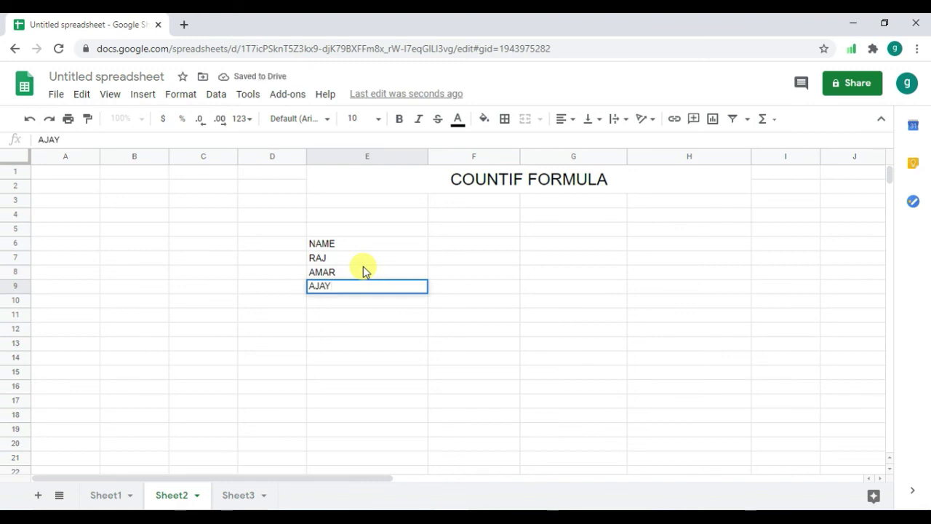
pyautogui.press('Return')
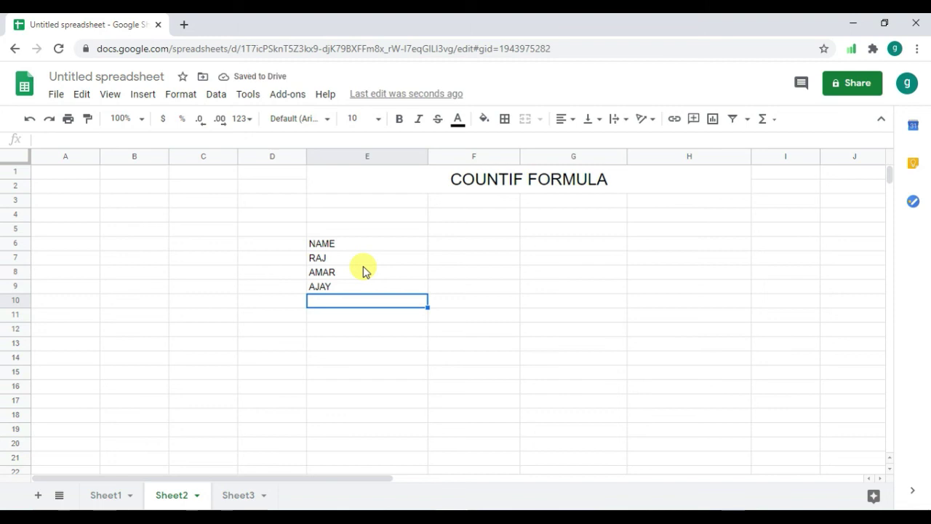
pyautogui.write('SUJEET')
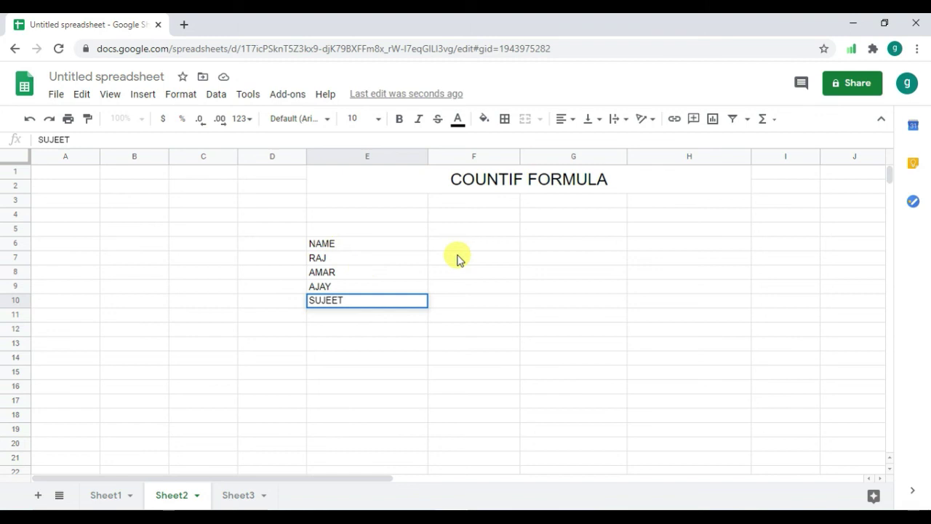
# Count in F7 how often the name from E9 occurs, using COUNTIF on E7:E10 with that name as quoted text criterion
pyautogui.click(458, 260)
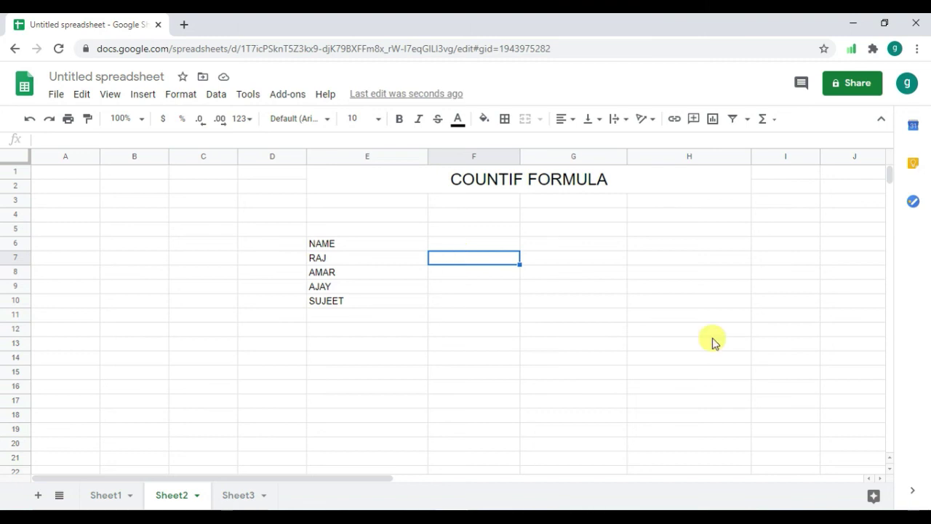
pyautogui.write('=C')
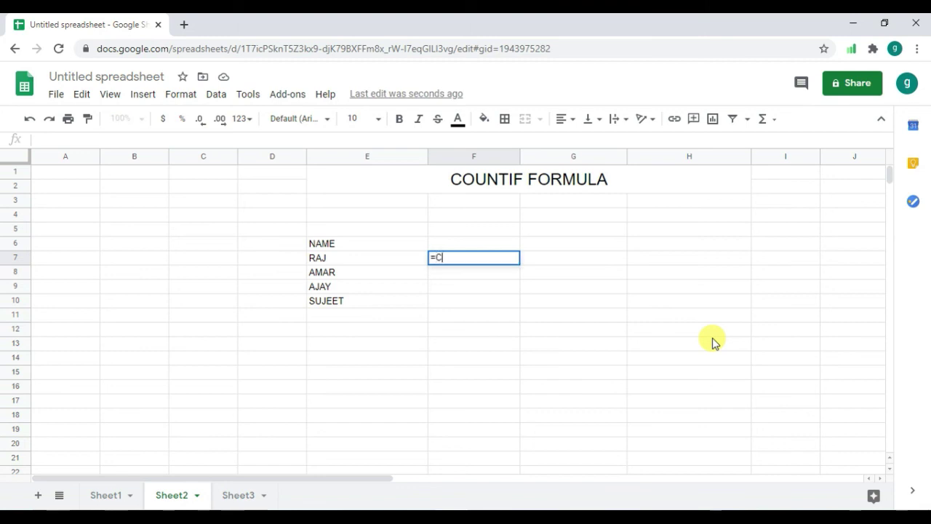
pyautogui.write('OUNT')
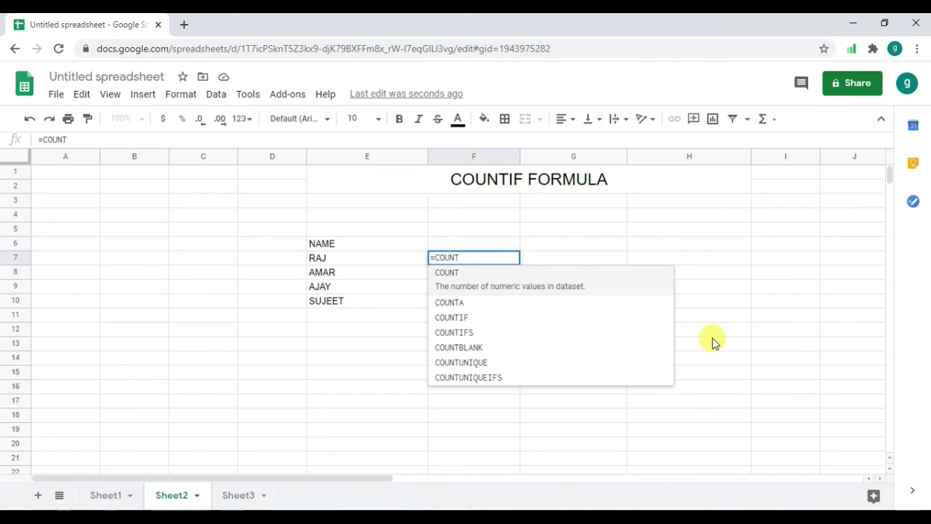
pyautogui.click(448, 321)
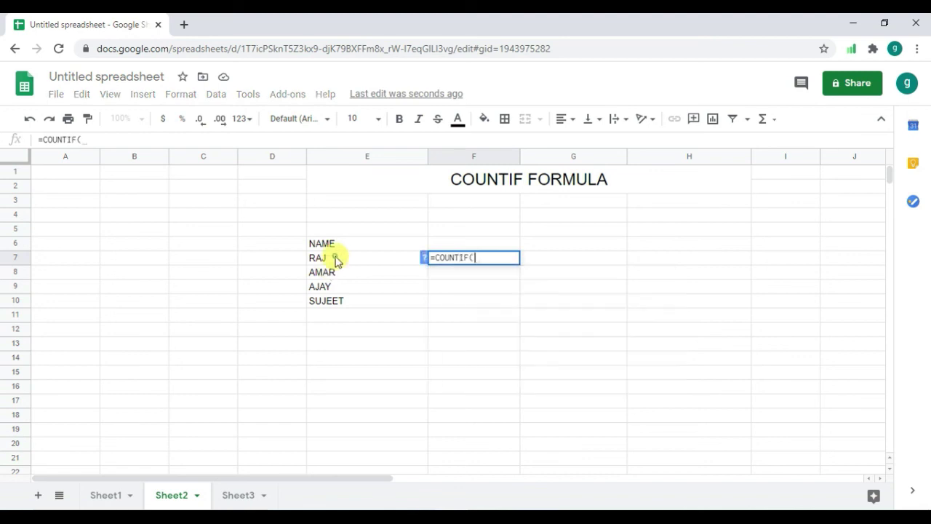
pyautogui.moveTo(342, 258); pyautogui.dragTo(349, 306)
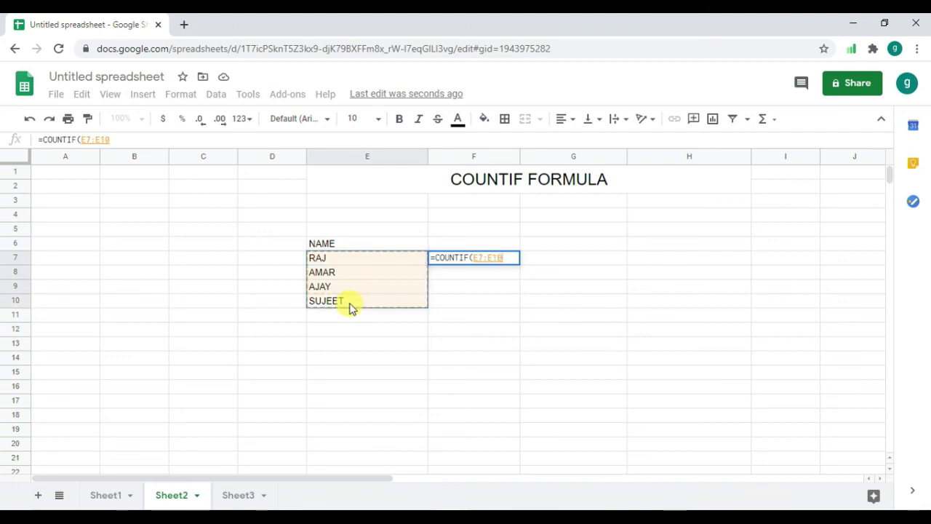
pyautogui.write(',')
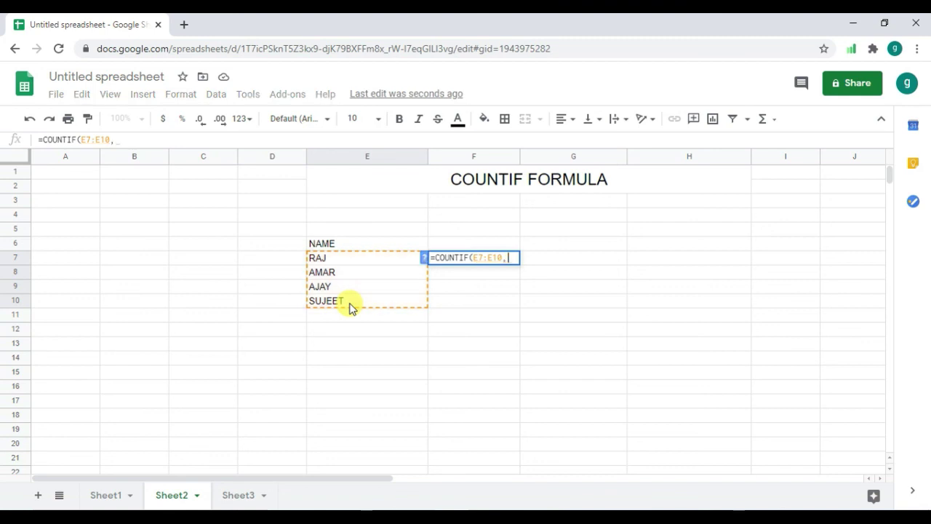
pyautogui.write('"')
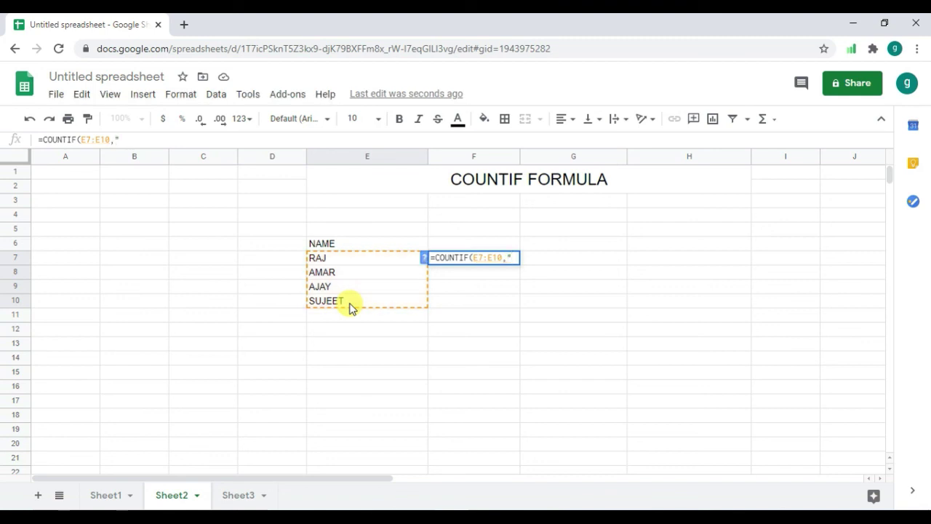
pyautogui.write('AJAY"')
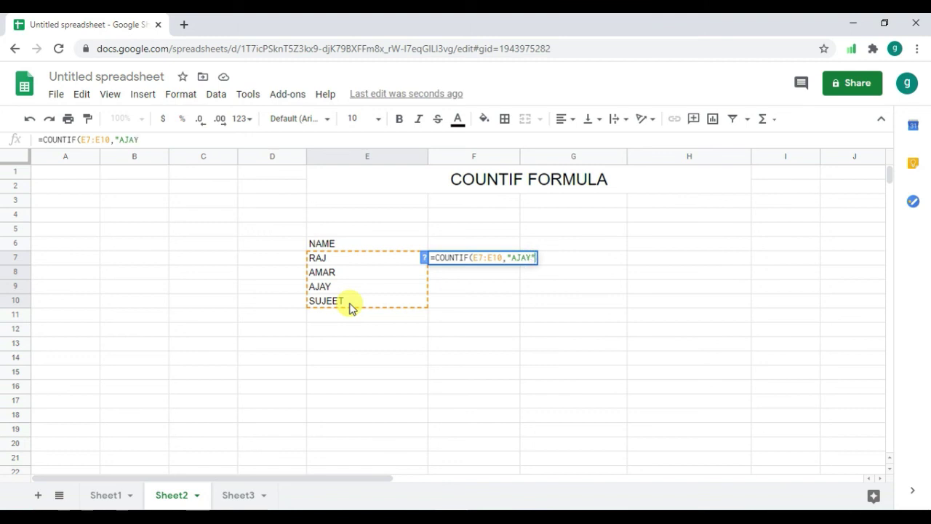
pyautogui.write(')')
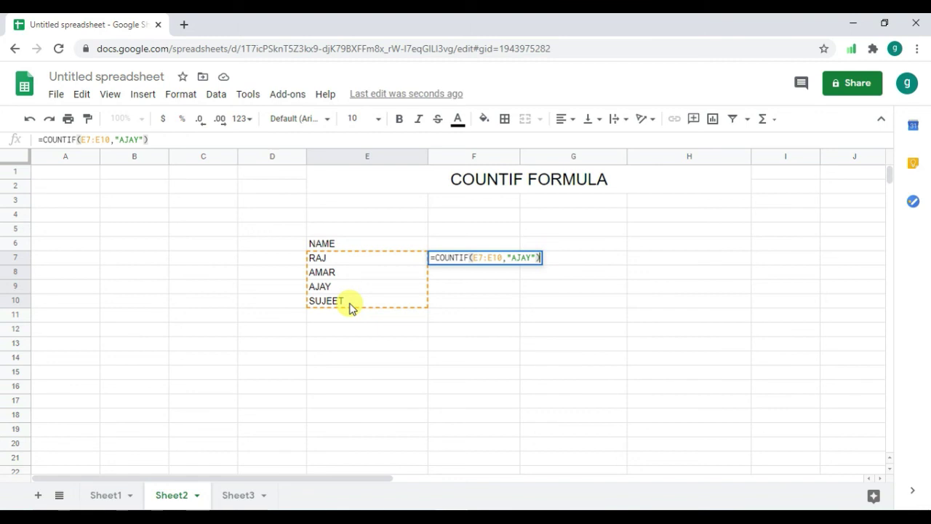
pyautogui.press('Return')
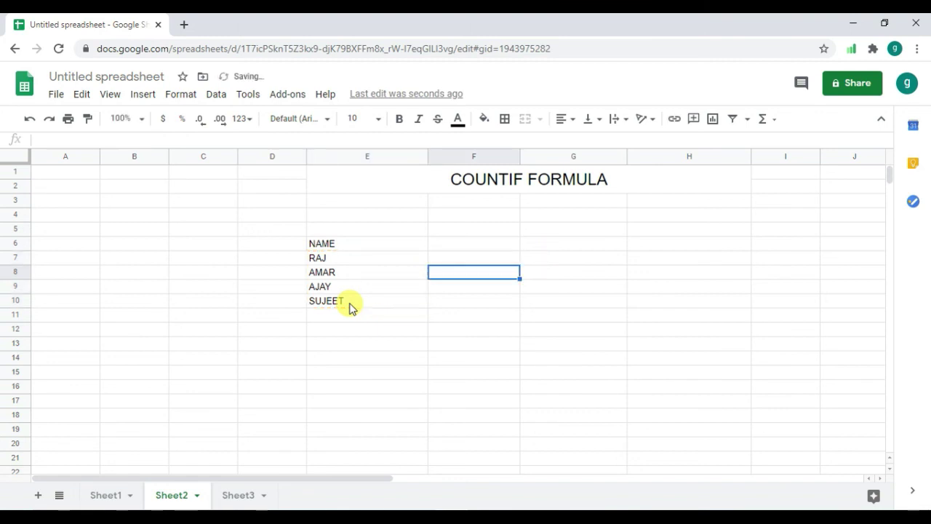